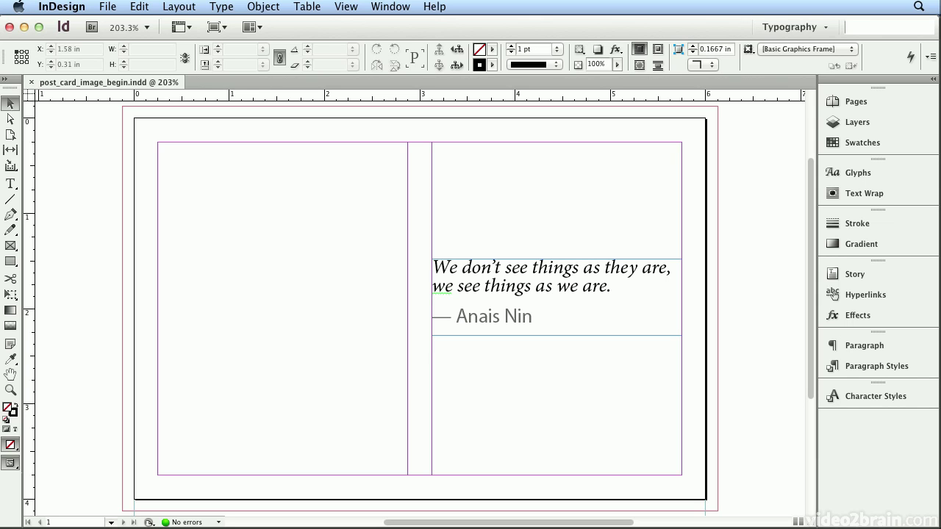
- Open the File menu in post_card_image_begin.indd to reach the import commands
{"action": "left_click", "coordinate": [103, 7]}
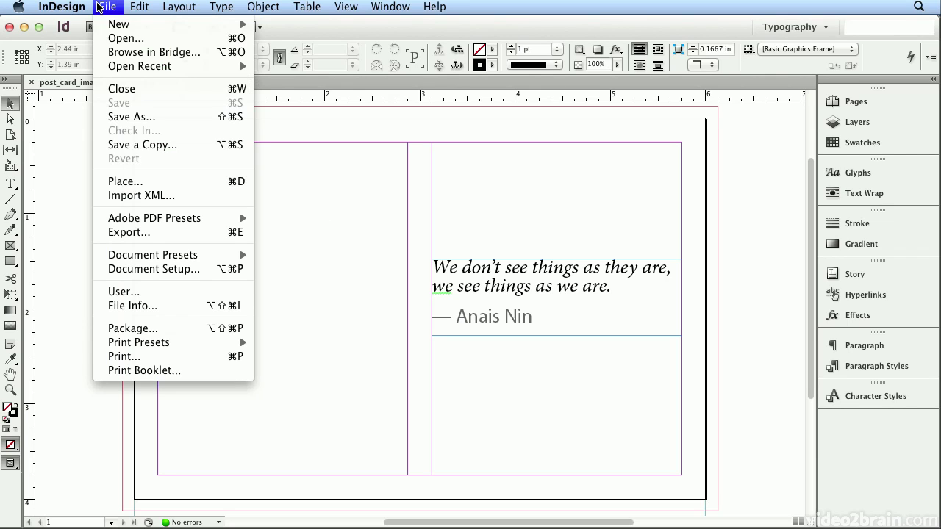
- Load bride_mirror.psd from the Chapter_01 folder with File > Place
{"action": "left_click", "coordinate": [177, 184]}
{"action": "left_click", "coordinate": [340, 137]}
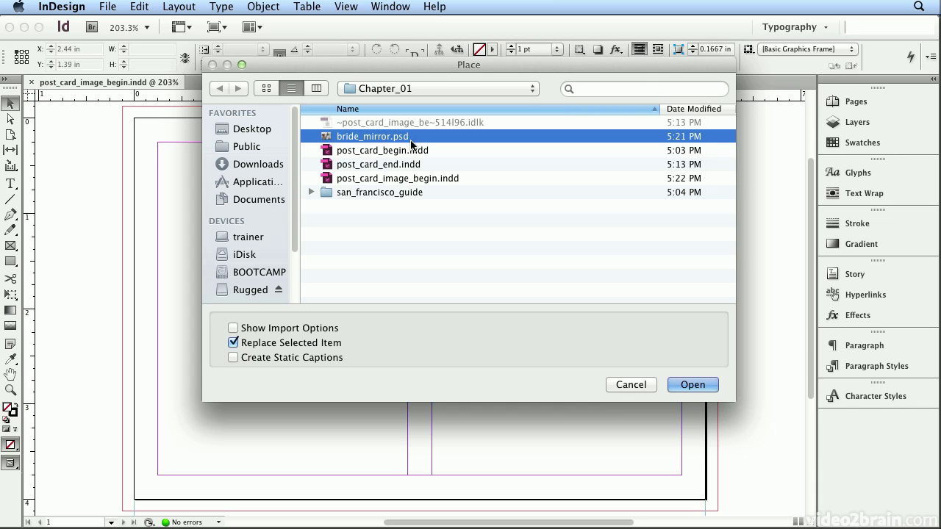
{"action": "left_click", "coordinate": [692, 386]}
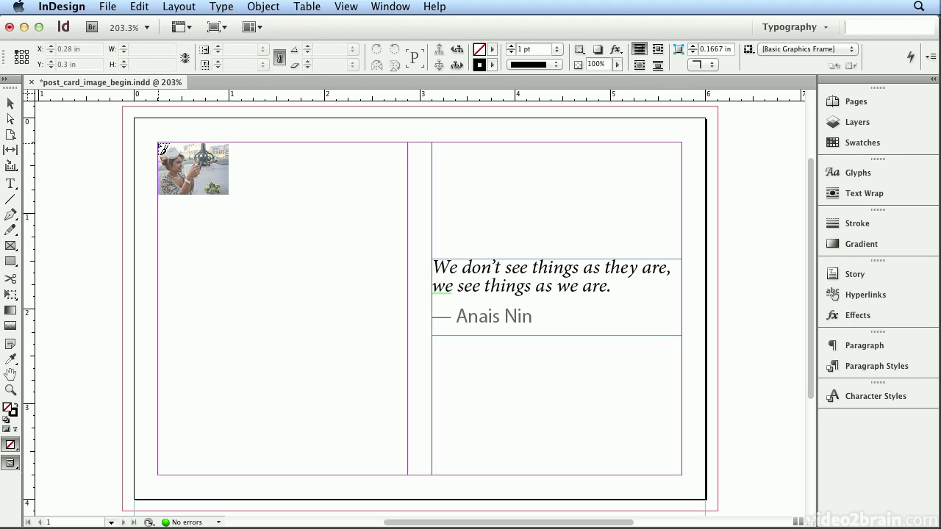
- Place bride_mirror.psd at full size with its corner on the top-left red bleed corner
{"action": "left_click_drag", "start_coordinate": [162, 149], "coordinate": [148, 136]}
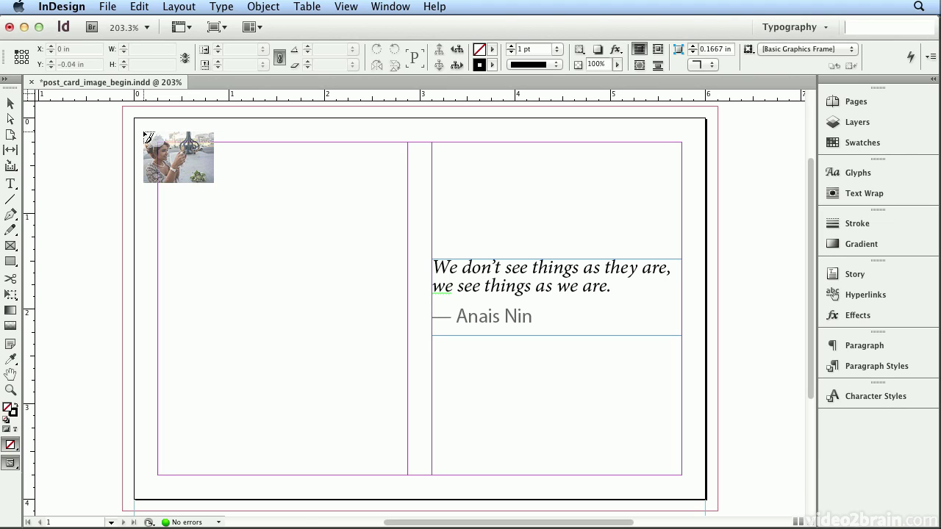
{"action": "left_click_drag", "start_coordinate": [148, 137], "coordinate": [133, 119]}
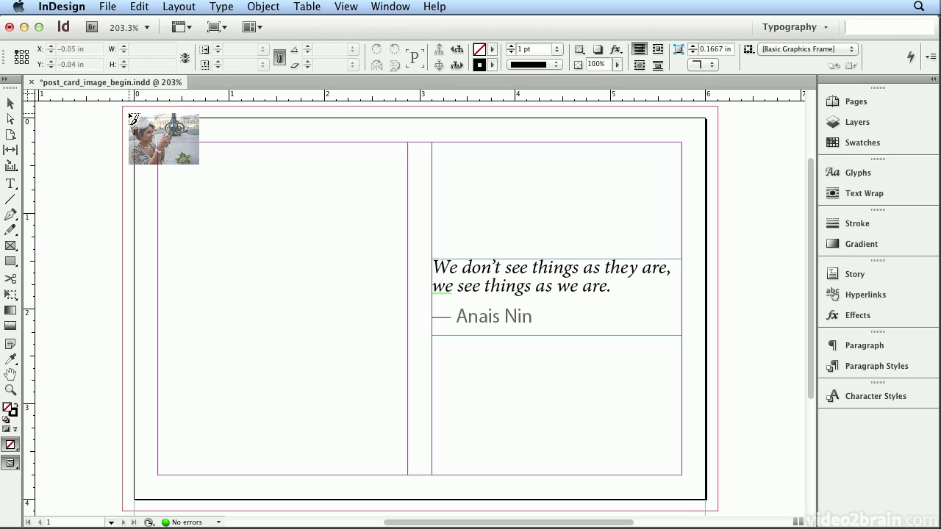
{"action": "left_click_drag", "start_coordinate": [132, 116], "coordinate": [128, 111]}
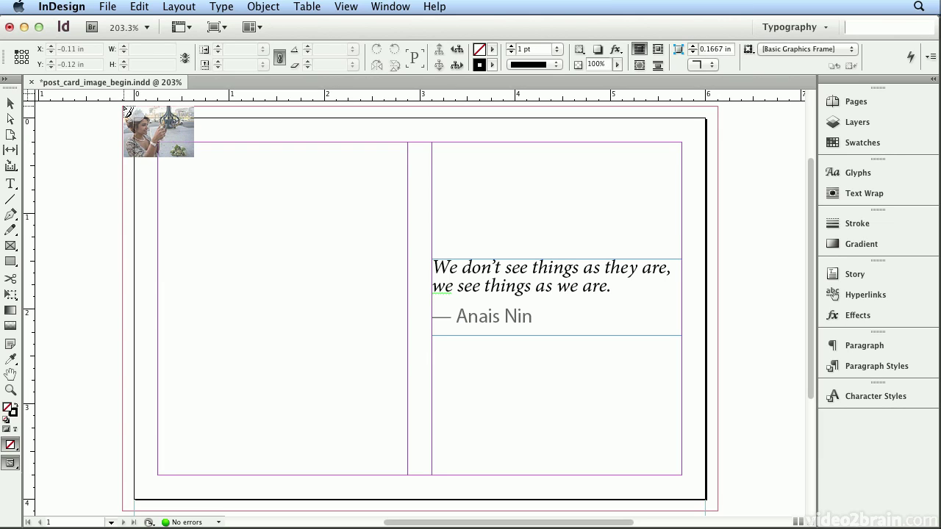
{"action": "left_click", "coordinate": [123, 107]}
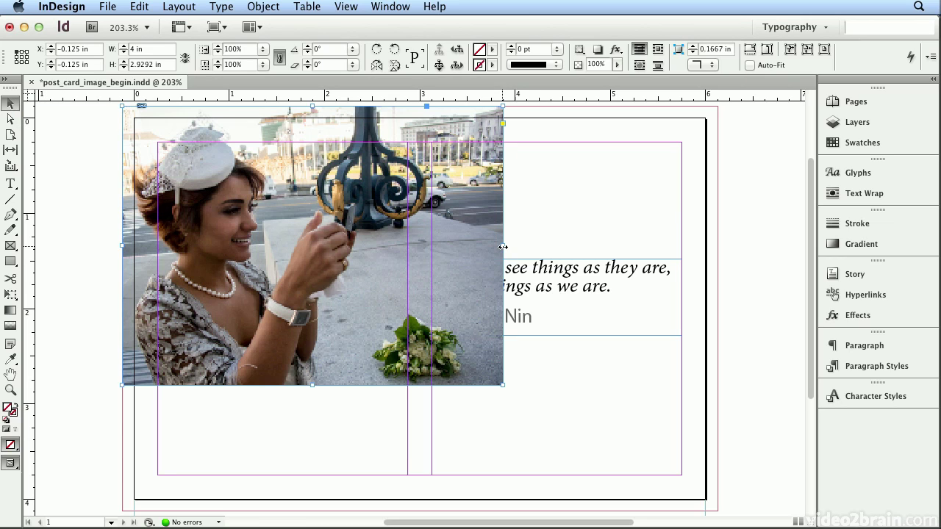
- Resize the photo frame to W 3 in and H 4.25 in, reaching the bottom bleed
{"action": "mouse_move", "coordinate": [503, 247]}
{"action": "left_mouse_down"}
{"action": "mouse_move", "coordinate": [403, 245]}
{"action": "mouse_move", "coordinate": [491, 245]}
{"action": "left_mouse_up"}
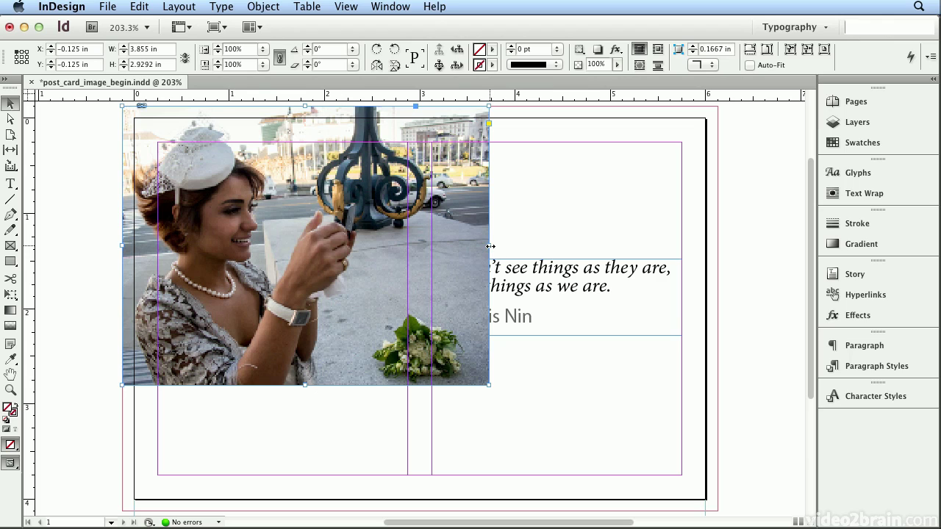
{"action": "left_click_drag", "start_coordinate": [490, 246], "coordinate": [408, 248]}
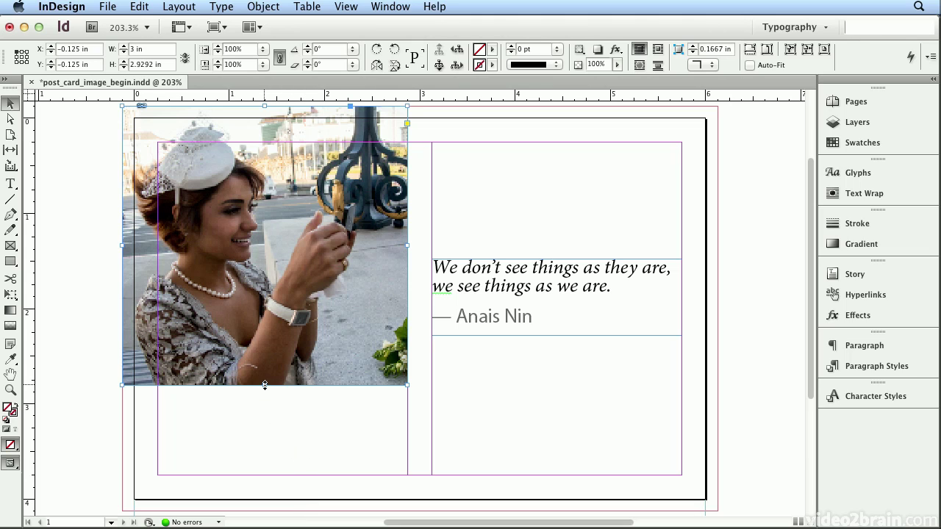
{"action": "left_click_drag", "start_coordinate": [264, 385], "coordinate": [274, 511]}
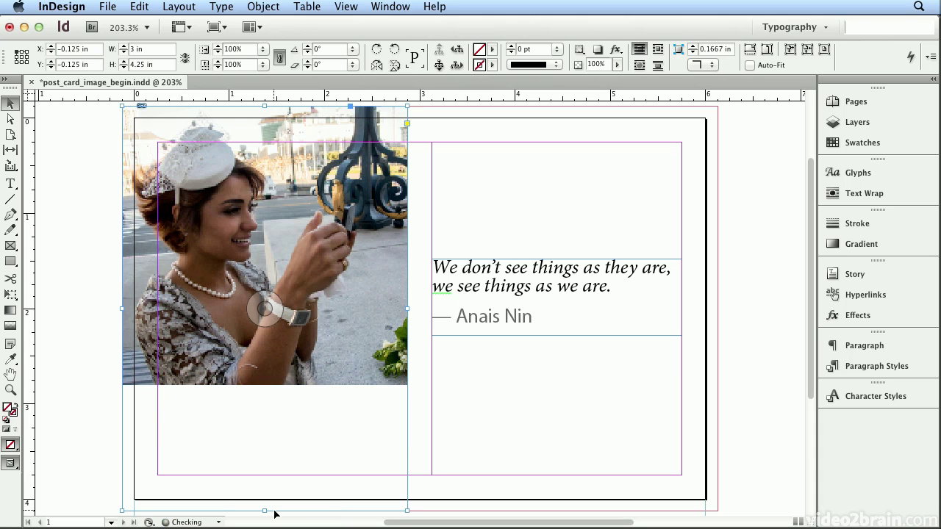
- Apply Fill Frame Proportionally, then try Object > Fitting > Fit Content Proportionally
{"action": "left_click", "coordinate": [757, 57]}
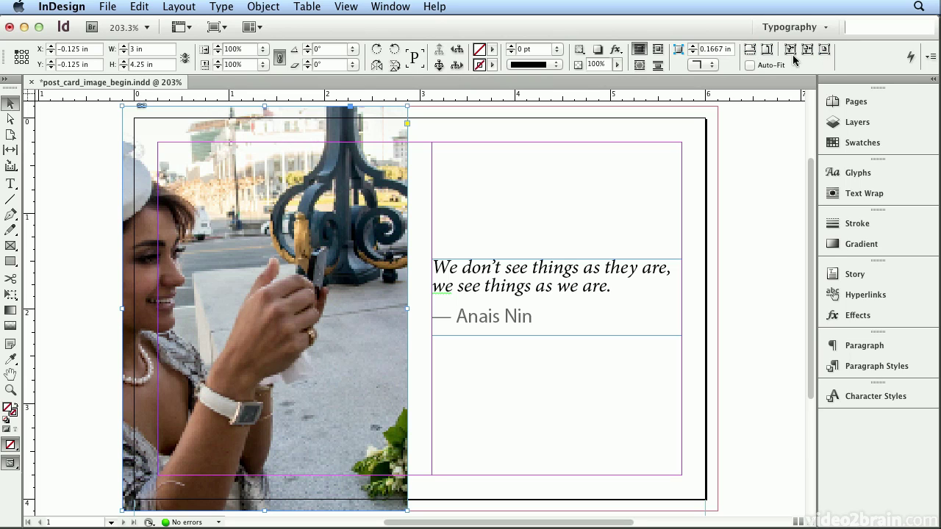
{"action": "left_click", "coordinate": [240, 7]}
{"action": "mouse_move", "coordinate": [252, 7]}
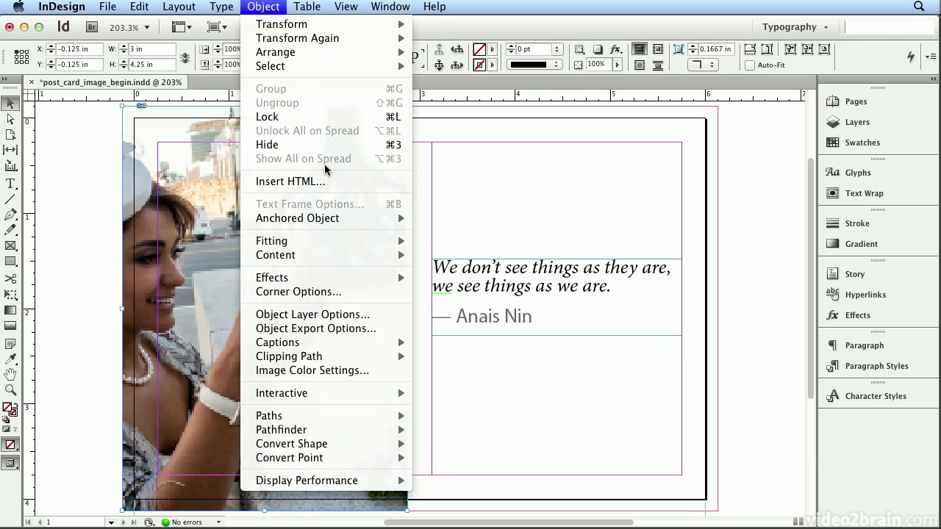
{"action": "mouse_move", "coordinate": [339, 244]}
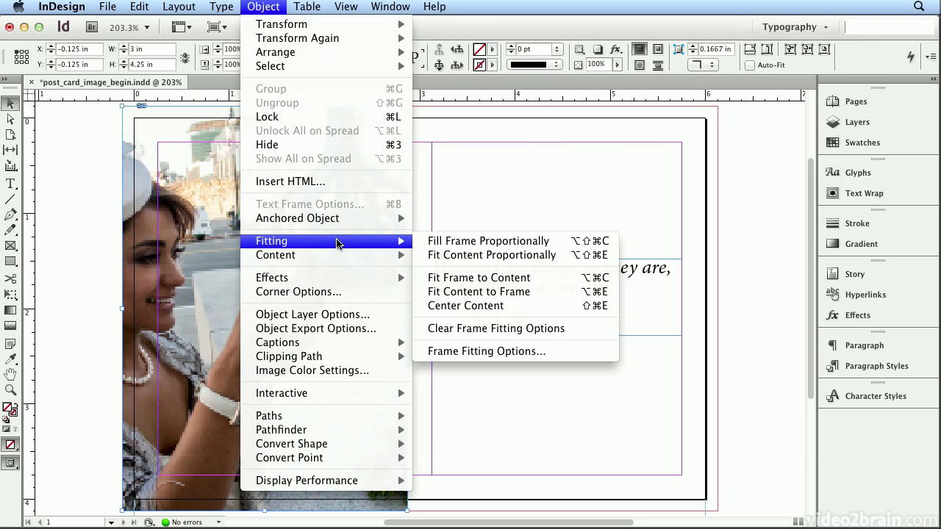
{"action": "left_click", "coordinate": [445, 256]}
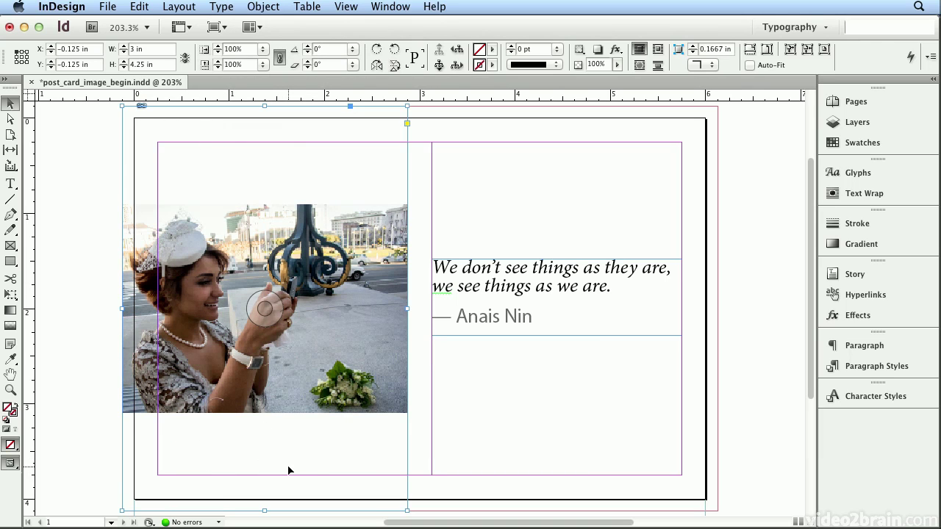
- Reapply Fill Frame Proportionally and center the photo in its 3 in × 4.25 in frame
{"action": "left_click", "coordinate": [255, 7]}
{"action": "mouse_move", "coordinate": [294, 240]}
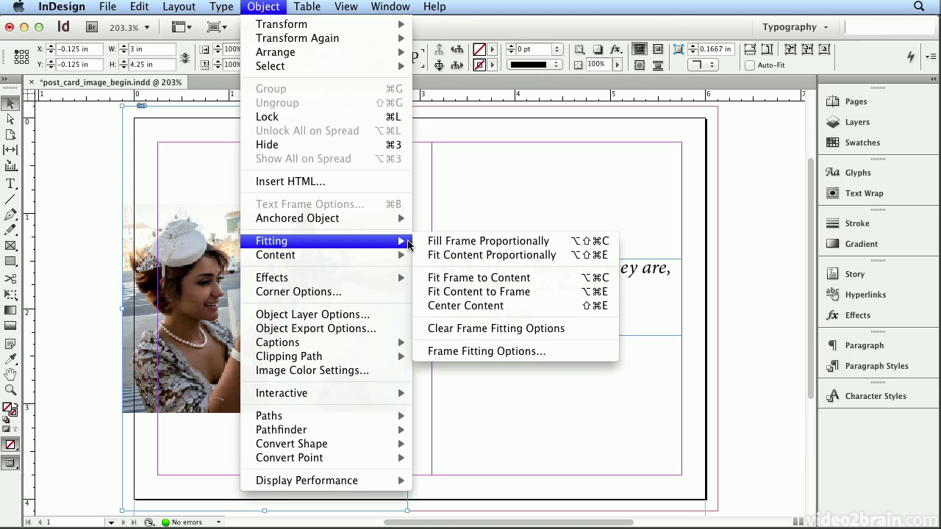
{"action": "left_click", "coordinate": [427, 241]}
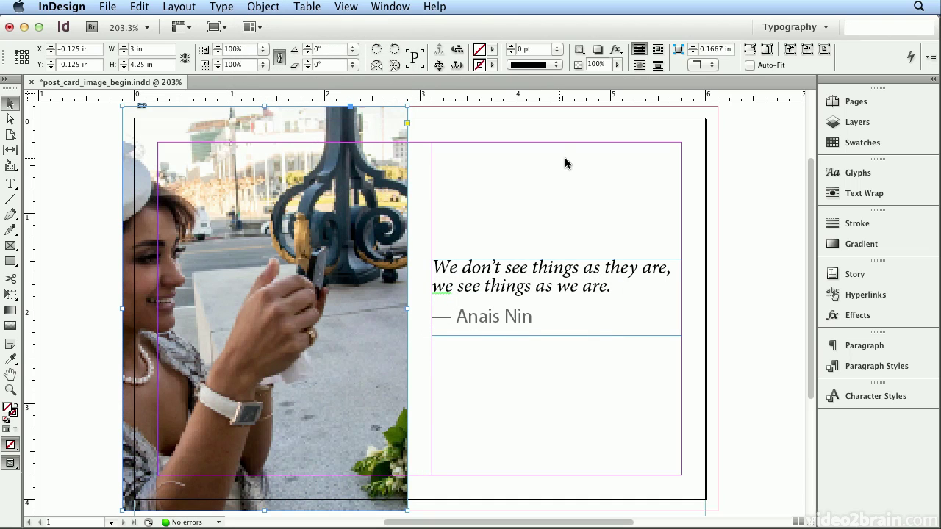
{"action": "left_click", "coordinate": [263, 7]}
{"action": "mouse_move", "coordinate": [314, 245]}
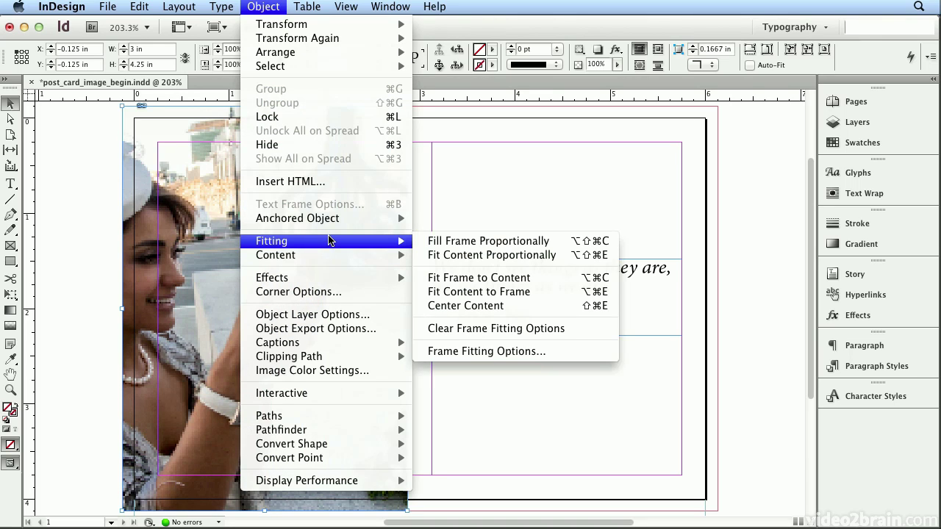
{"action": "left_click", "coordinate": [505, 306]}
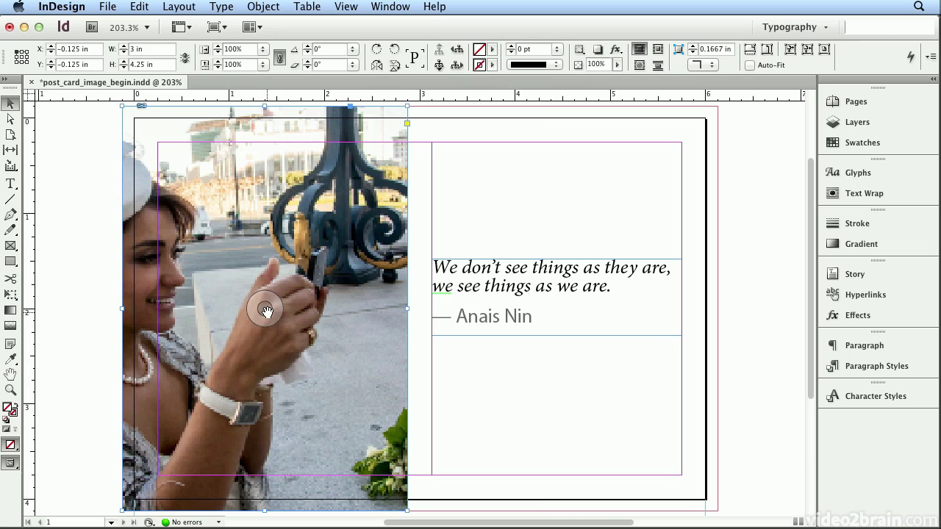
- Reposition the bride photo inside its frame to about −0.49 in, −0.005 in
{"action": "left_click_drag", "start_coordinate": [267, 311], "coordinate": [342, 317]}
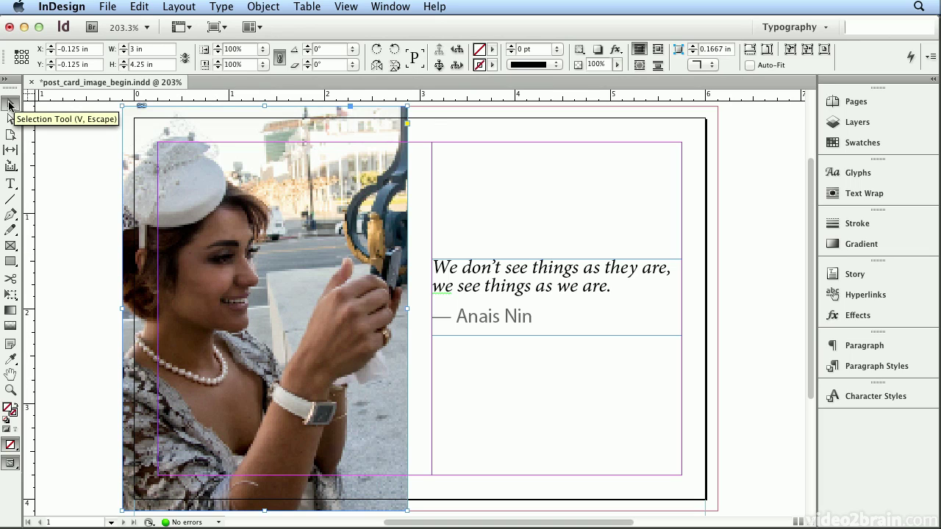
{"action": "left_click_drag", "start_coordinate": [408, 108], "coordinate": [406, 140]}
{"action": "mouse_move", "coordinate": [266, 333]}
{"action": "left_mouse_down"}
{"action": "mouse_move", "coordinate": [280, 355]}
{"action": "mouse_move", "coordinate": [274, 346]}
{"action": "left_mouse_up"}
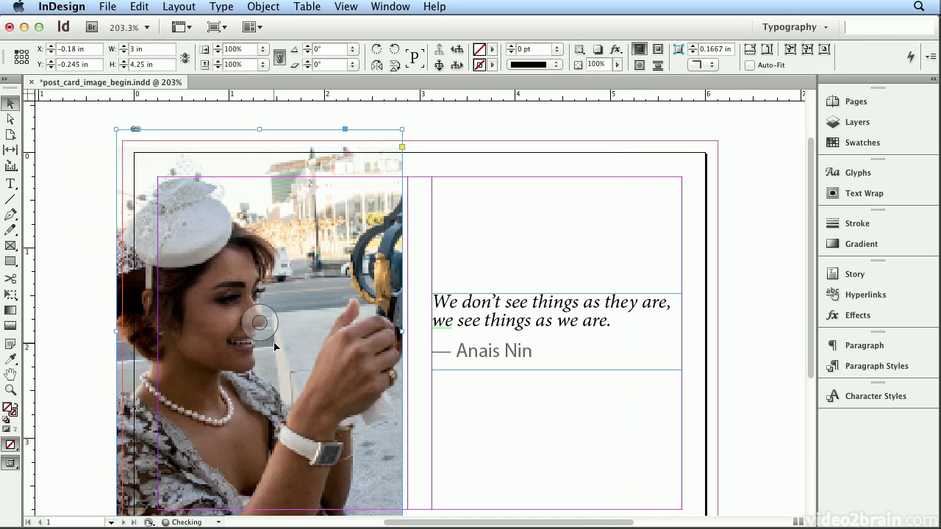
{"action": "left_click", "coordinate": [342, 7]}
{"action": "left_click", "coordinate": [352, 111]}
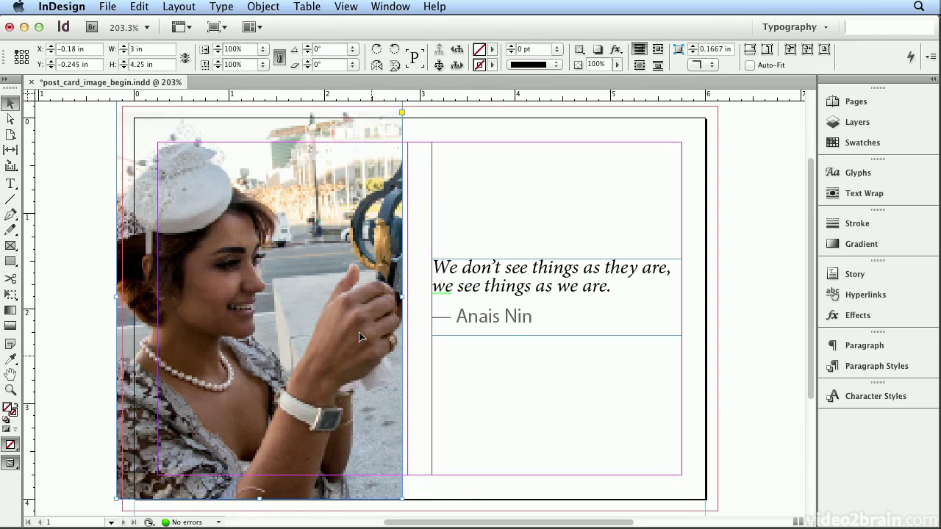
{"action": "left_click", "coordinate": [261, 294]}
{"action": "left_click_drag", "start_coordinate": [262, 294], "coordinate": [264, 274]}
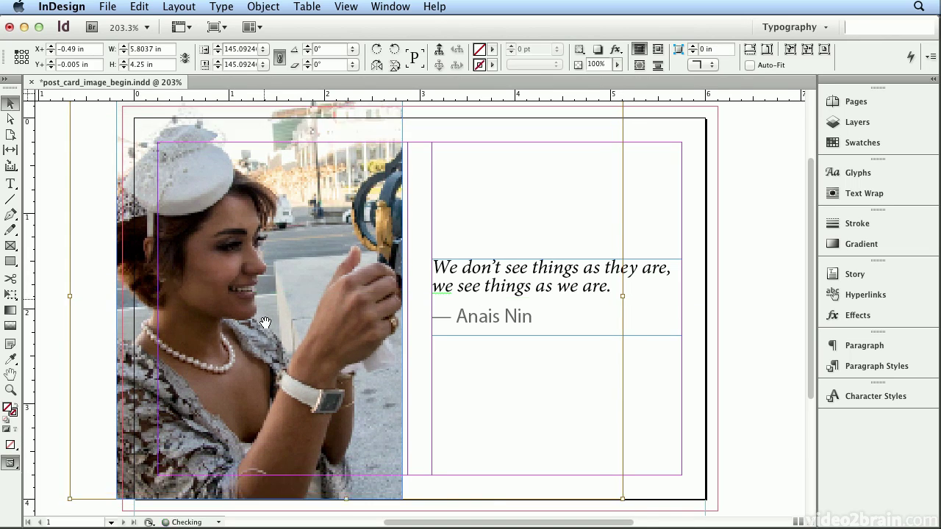
{"action": "scroll", "coordinate": [475, 353], "scroll_direction": "down", "scroll_amount": 3}
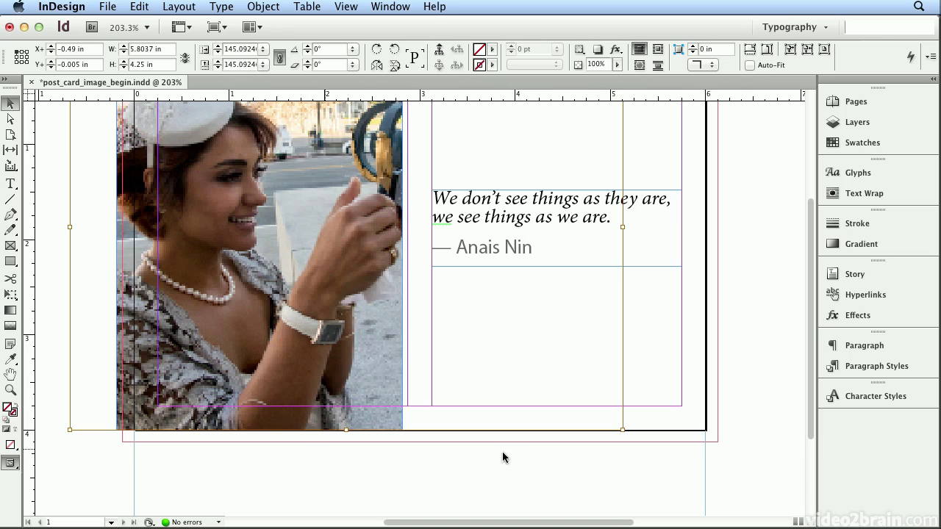
- Stretch the frame's bottom edge to the red bleed guide, making it 3 in × 4.37 in
{"action": "left_click", "coordinate": [742, 433]}
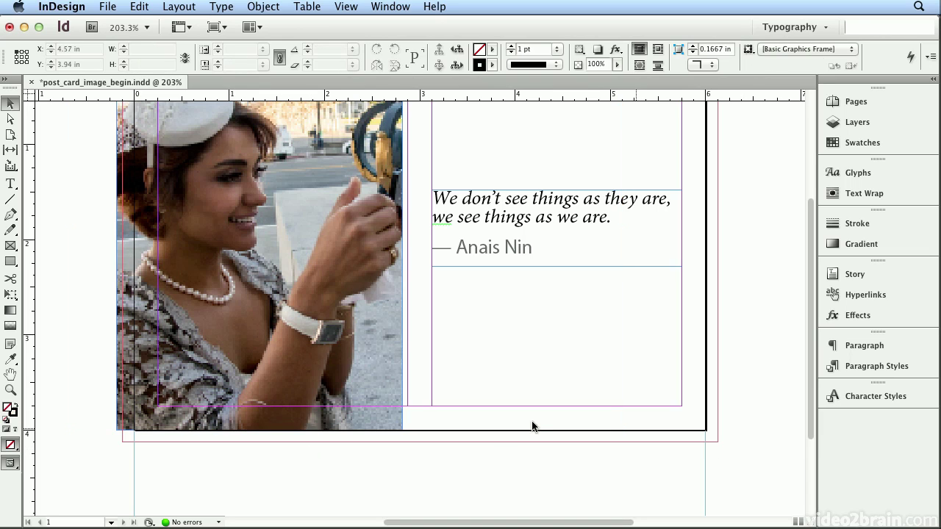
{"action": "left_click", "coordinate": [338, 395]}
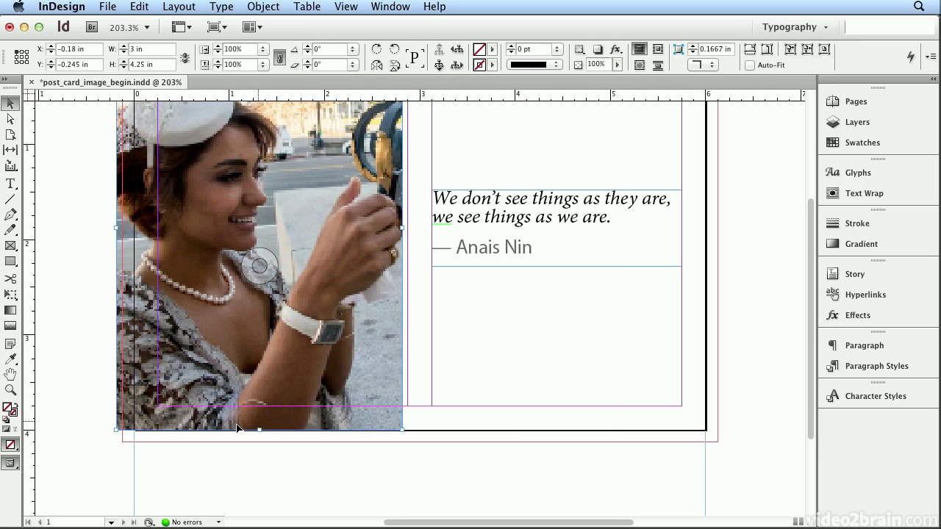
{"action": "left_click_drag", "start_coordinate": [261, 431], "coordinate": [260, 444]}
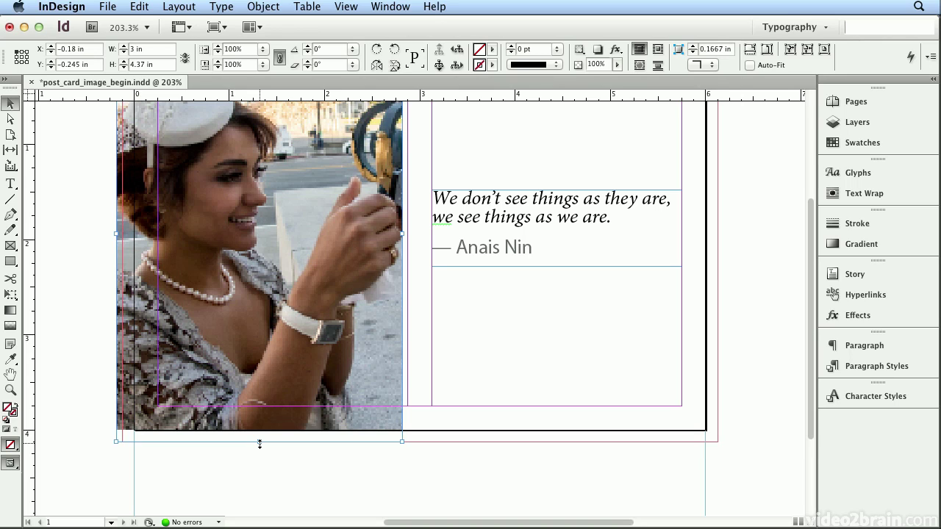
{"action": "scroll", "coordinate": [259, 444], "scroll_direction": "up", "scroll_amount": 4}
{"action": "scroll", "coordinate": [261, 446], "scroll_direction": "down", "scroll_amount": 2}
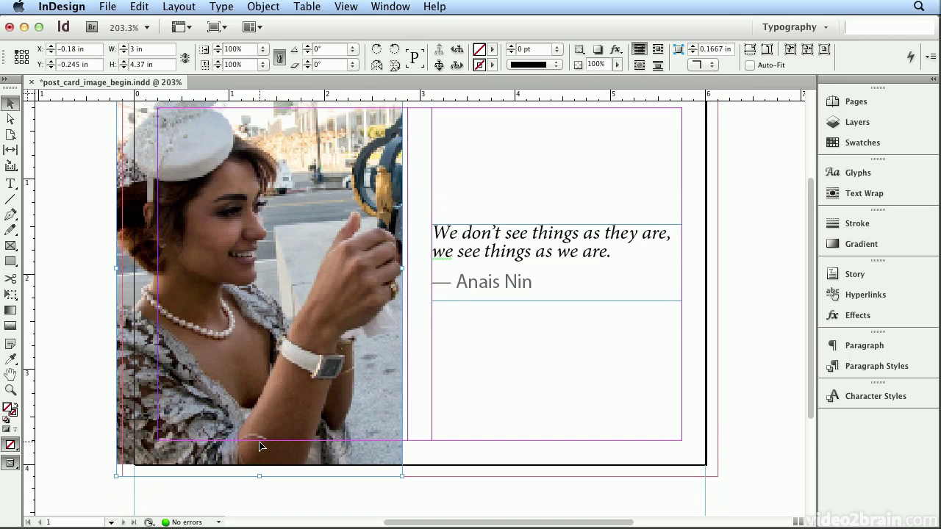
- Nudge the photo down to −0.52 in, 0.12 in within its frame and zoom out to 150%
{"action": "left_click", "coordinate": [252, 292]}
{"action": "left_click_drag", "start_coordinate": [252, 292], "coordinate": [250, 306]}
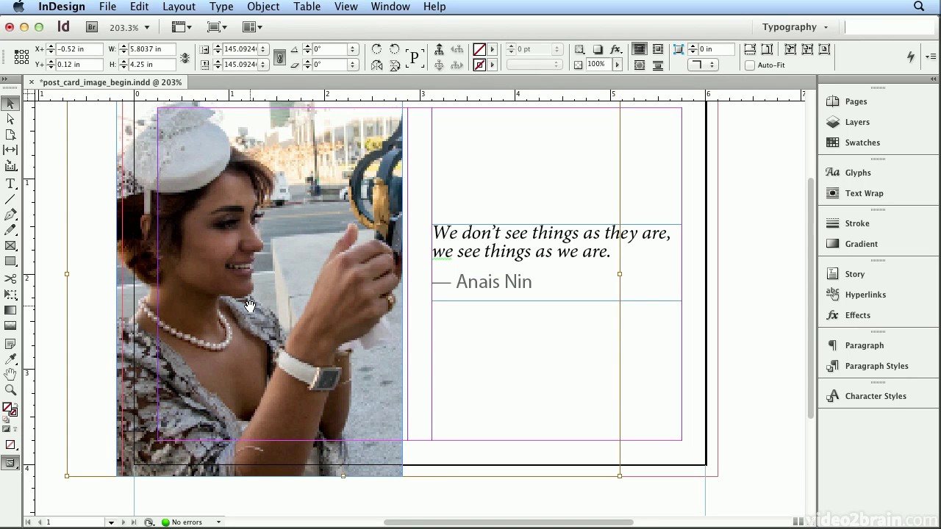
{"action": "key", "text": "super+2"}
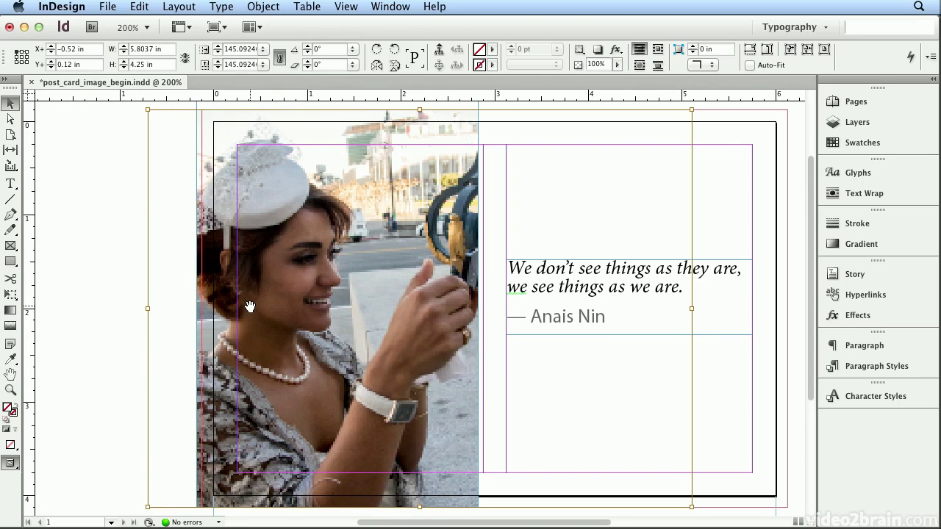
{"action": "key", "text": "super+minus"}
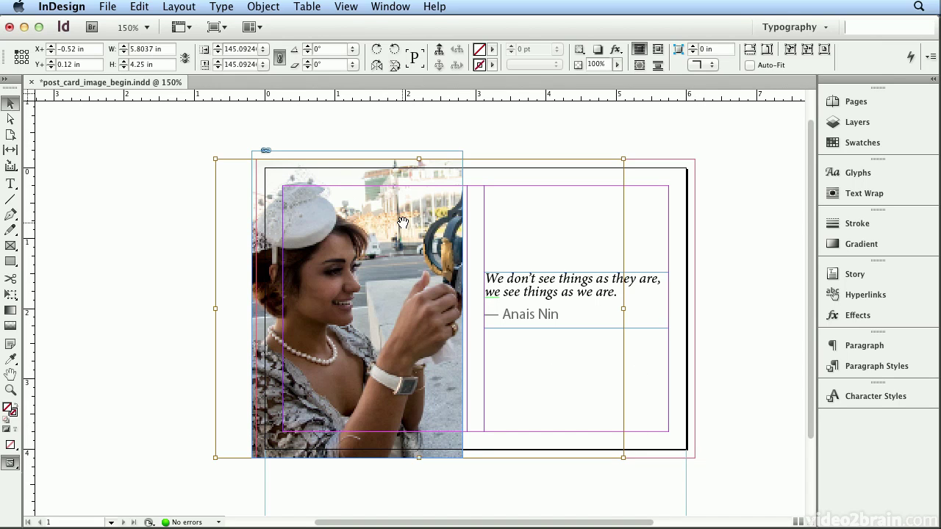
- Align the frame's left and top edges to the bleed at −0.125 in, −0.125 in, 3 in × 4.25 in
{"action": "left_click", "coordinate": [341, 152]}
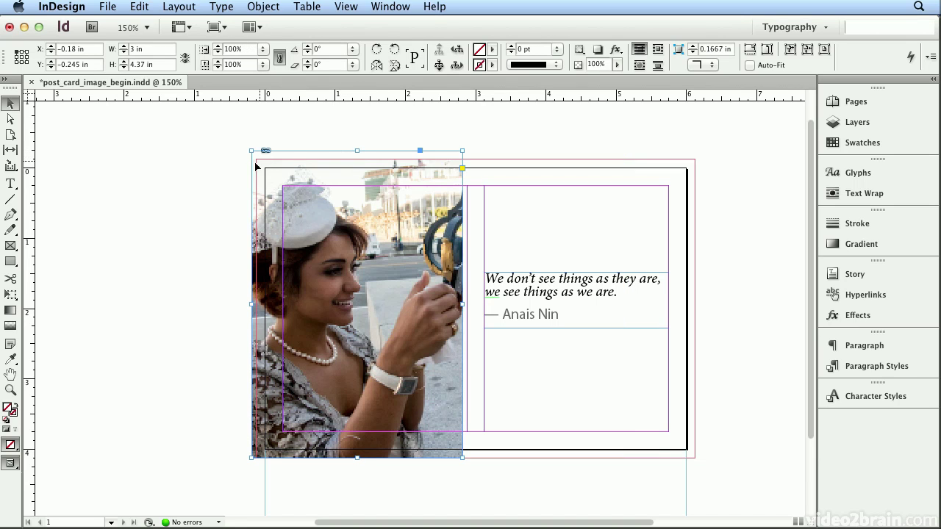
{"action": "mouse_move", "coordinate": [297, 281]}
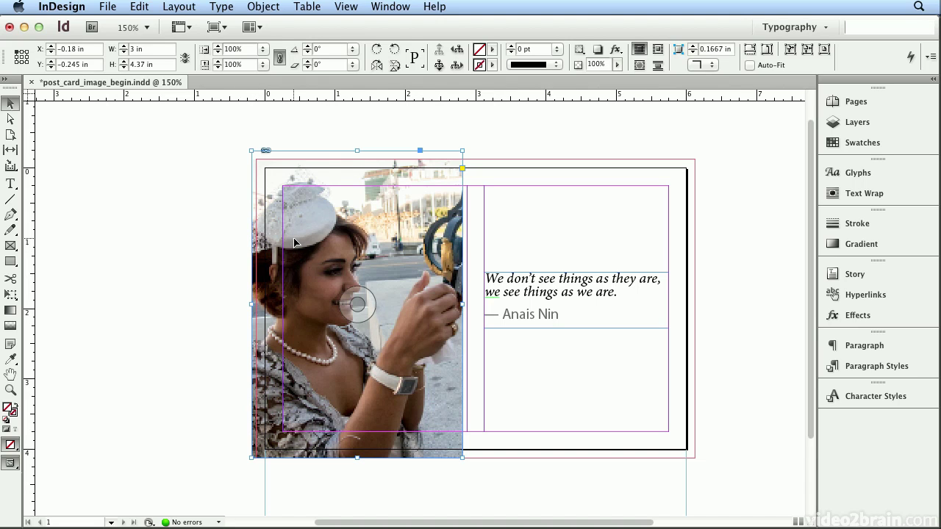
{"action": "left_click_drag", "start_coordinate": [294, 242], "coordinate": [298, 243]}
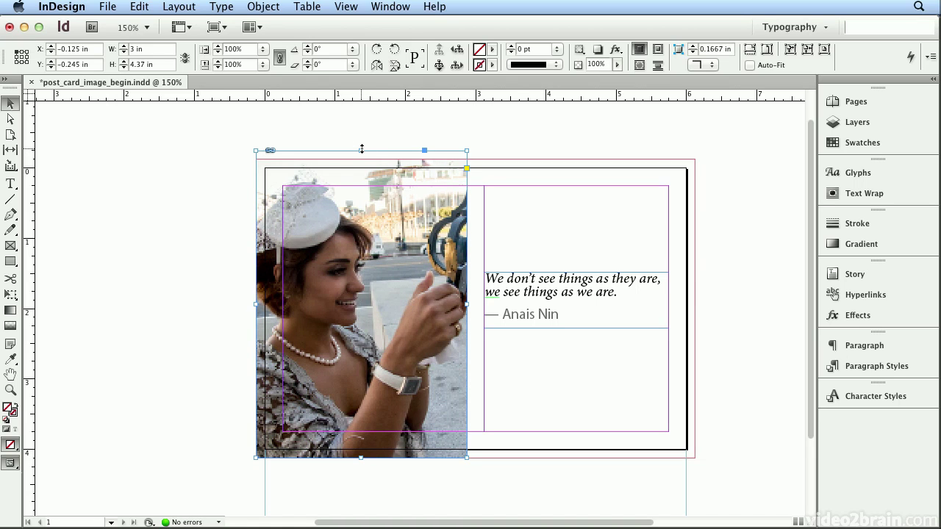
{"action": "left_click_drag", "start_coordinate": [360, 151], "coordinate": [360, 159]}
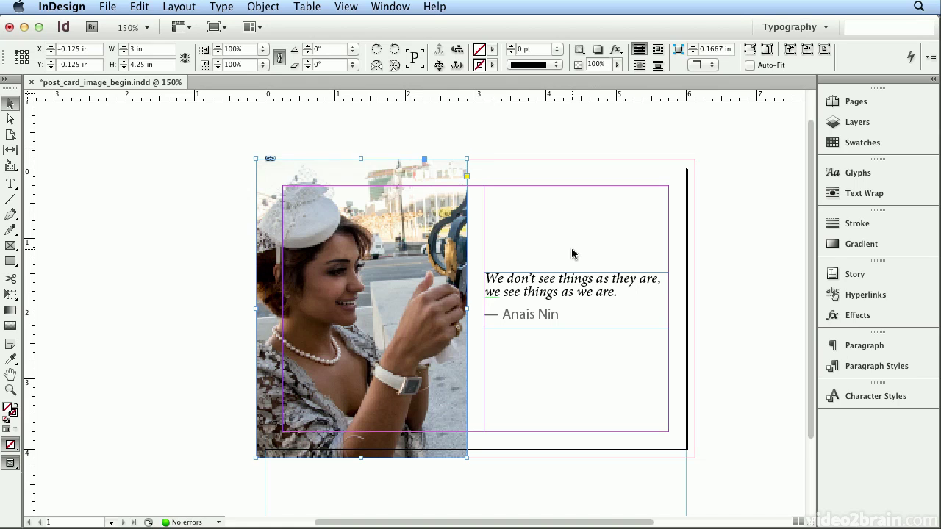
{"action": "left_click", "coordinate": [747, 224]}
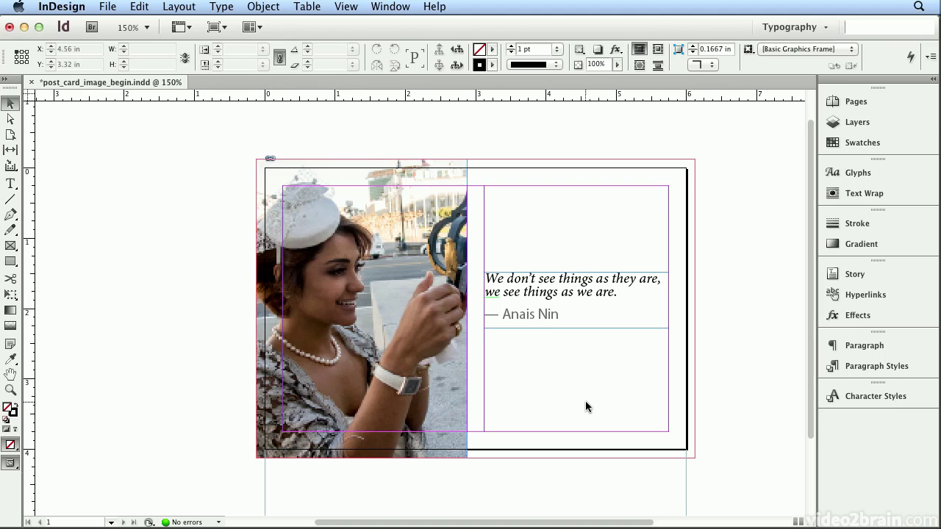
{"action": "left_click", "coordinate": [118, 9]}
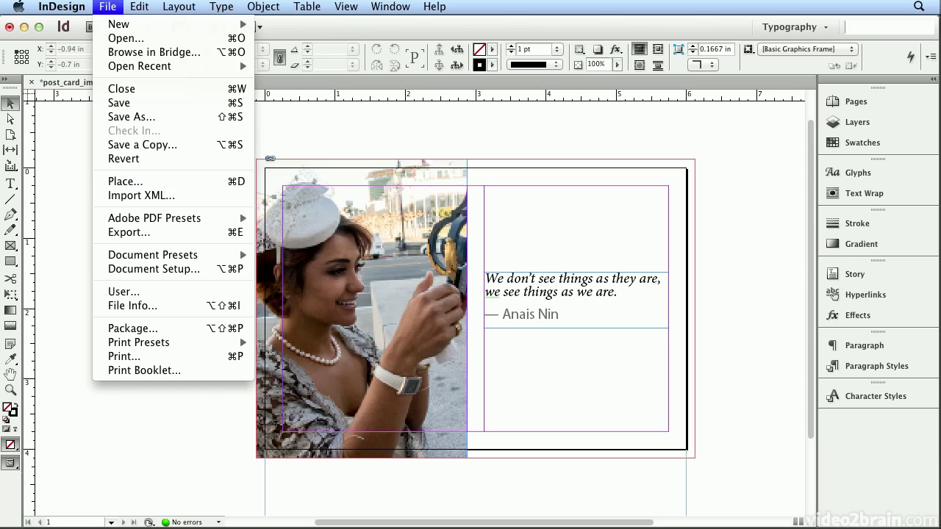
{"action": "left_click", "coordinate": [103, 7]}
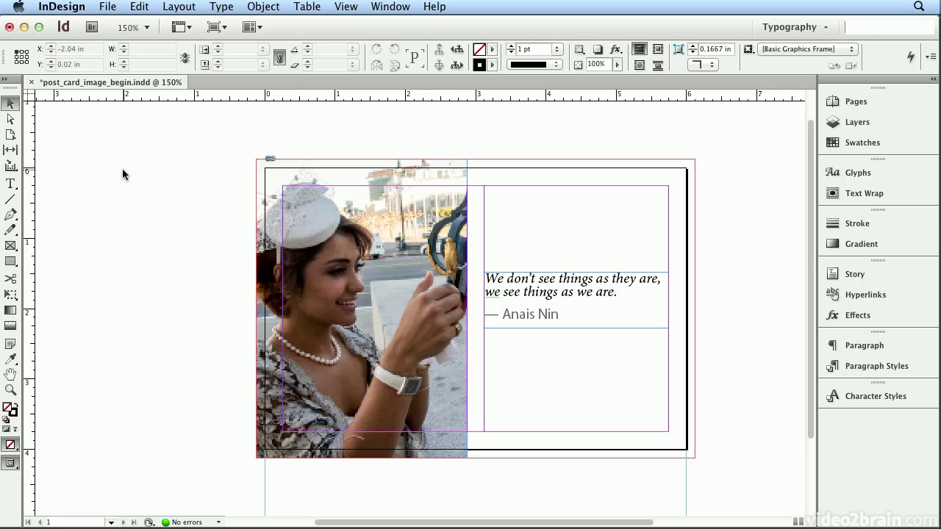
- Slide the bride photo slightly right to about −0.475 in, 0 in within its frame
{"action": "left_click", "coordinate": [305, 248]}
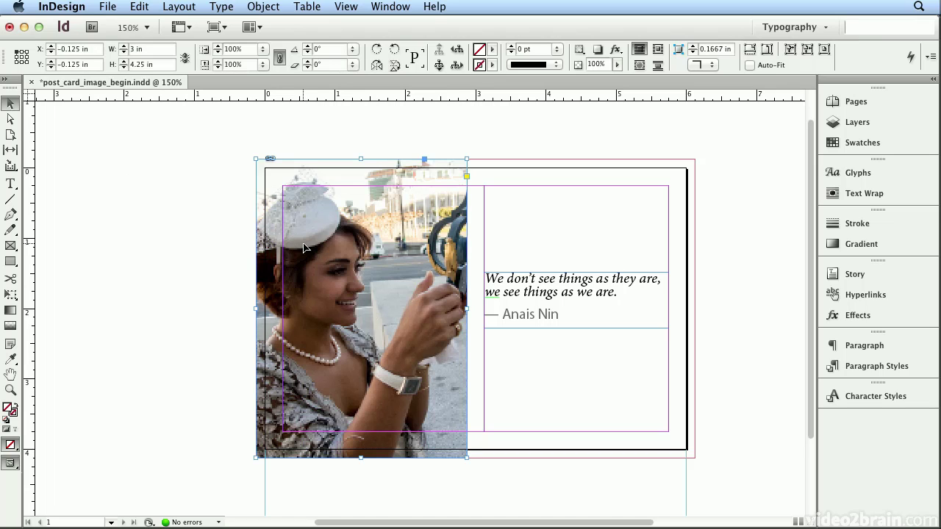
{"action": "left_click", "coordinate": [368, 317]}
{"action": "mouse_move", "coordinate": [362, 318]}
{"action": "left_mouse_down"}
{"action": "mouse_move", "coordinate": [376, 316]}
{"action": "mouse_move", "coordinate": [368, 316]}
{"action": "left_mouse_up"}
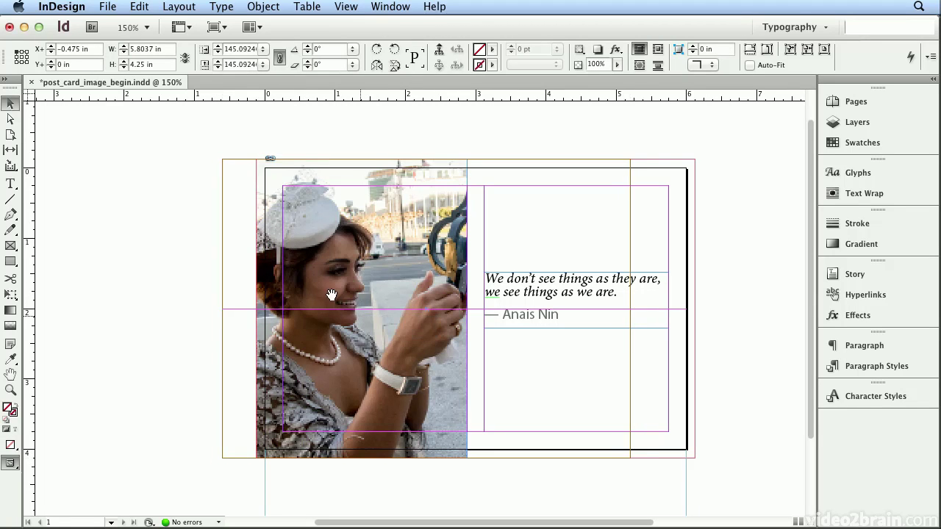
{"action": "left_click", "coordinate": [700, 391]}
{"action": "left_click", "coordinate": [441, 169]}
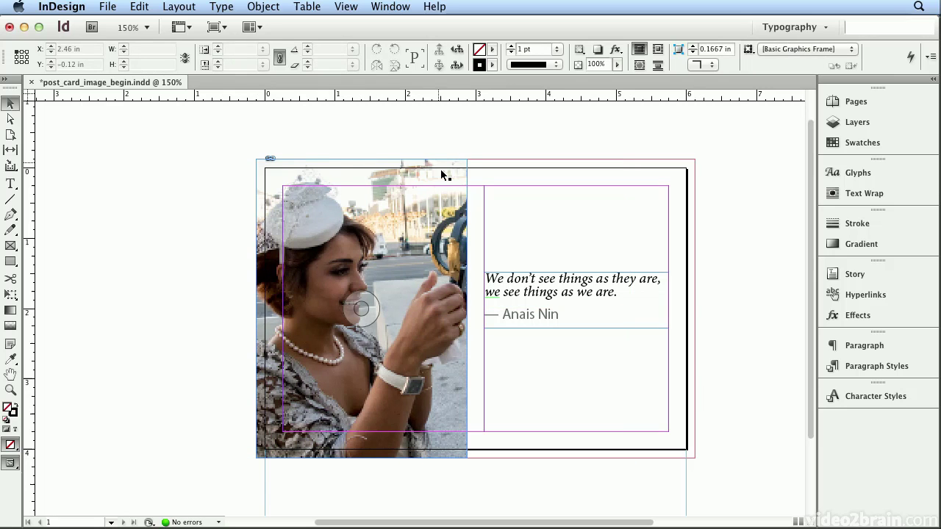